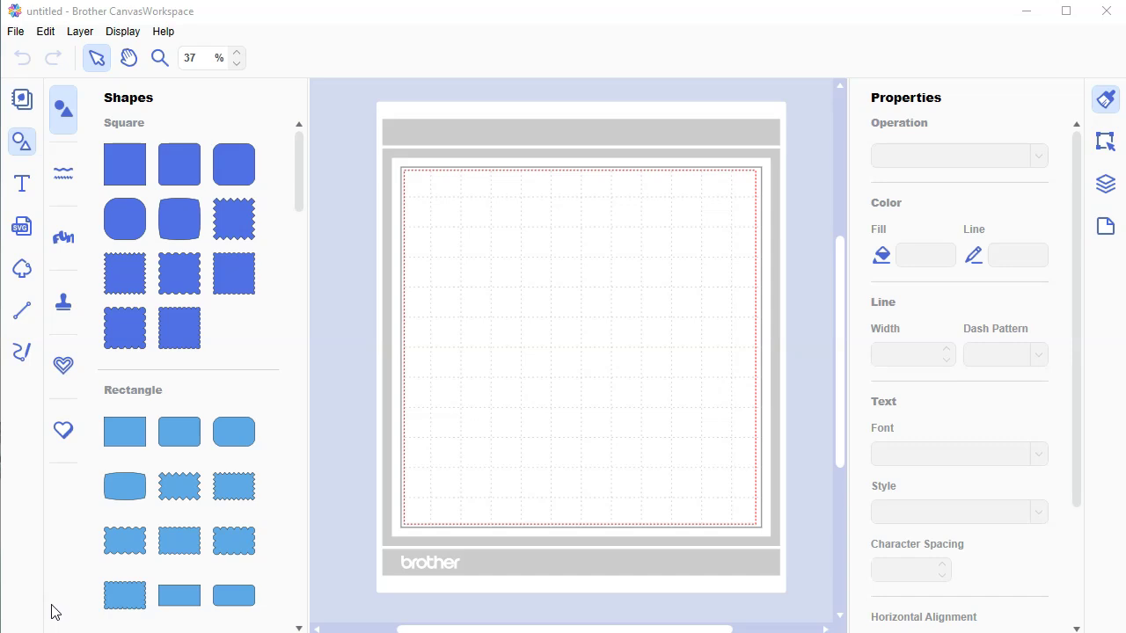
Look up the installed software version in the program information and close it.
click(164, 31)
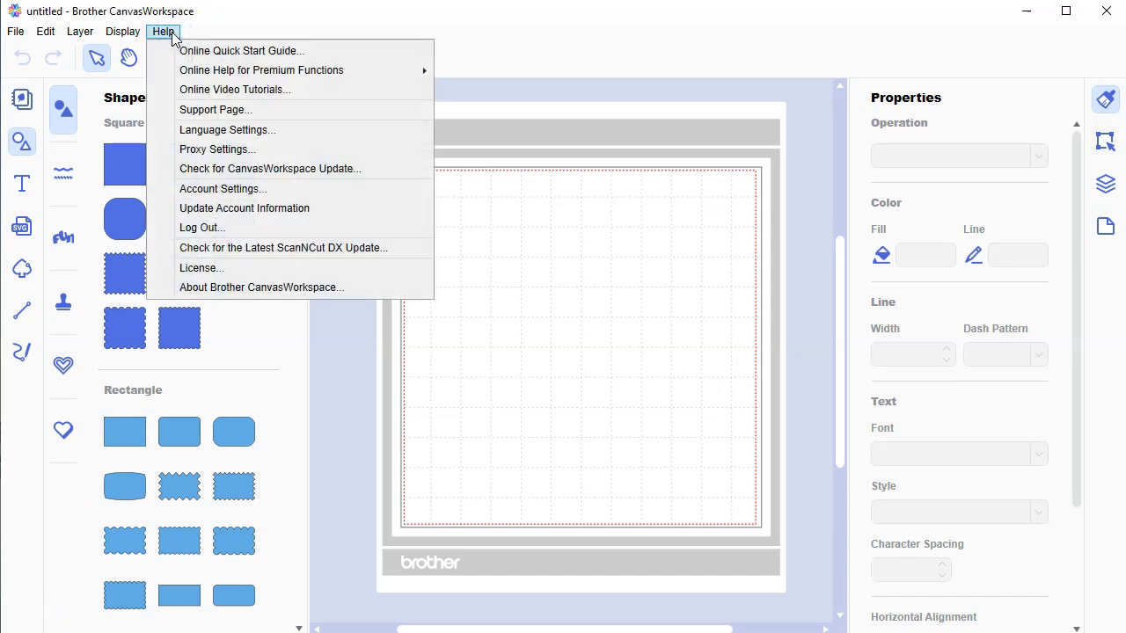
click(372, 287)
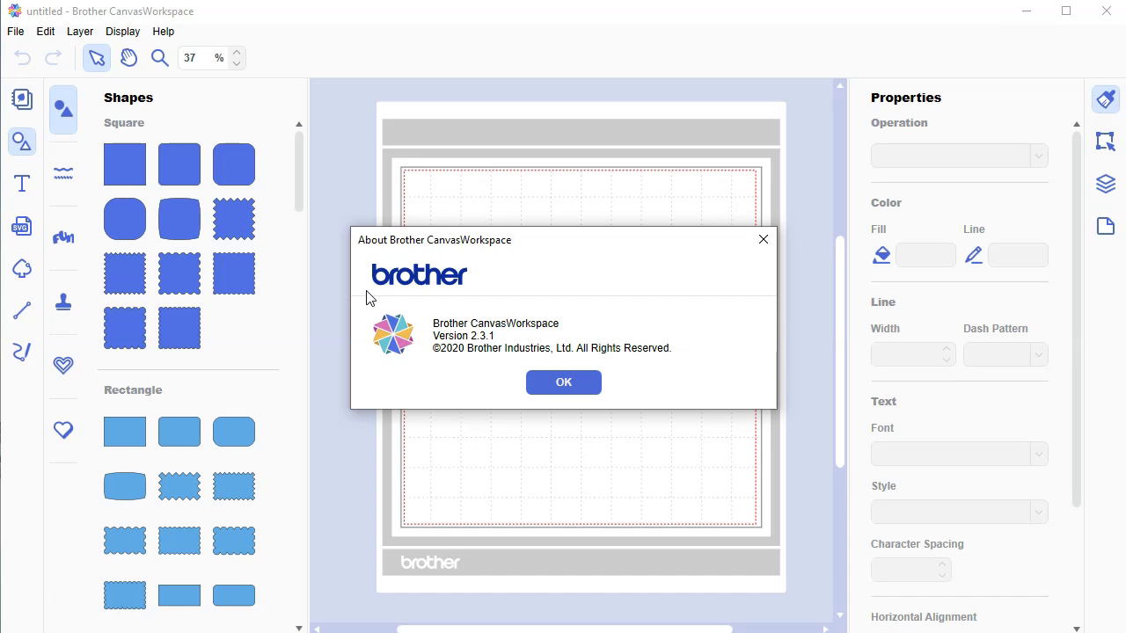
click(589, 387)
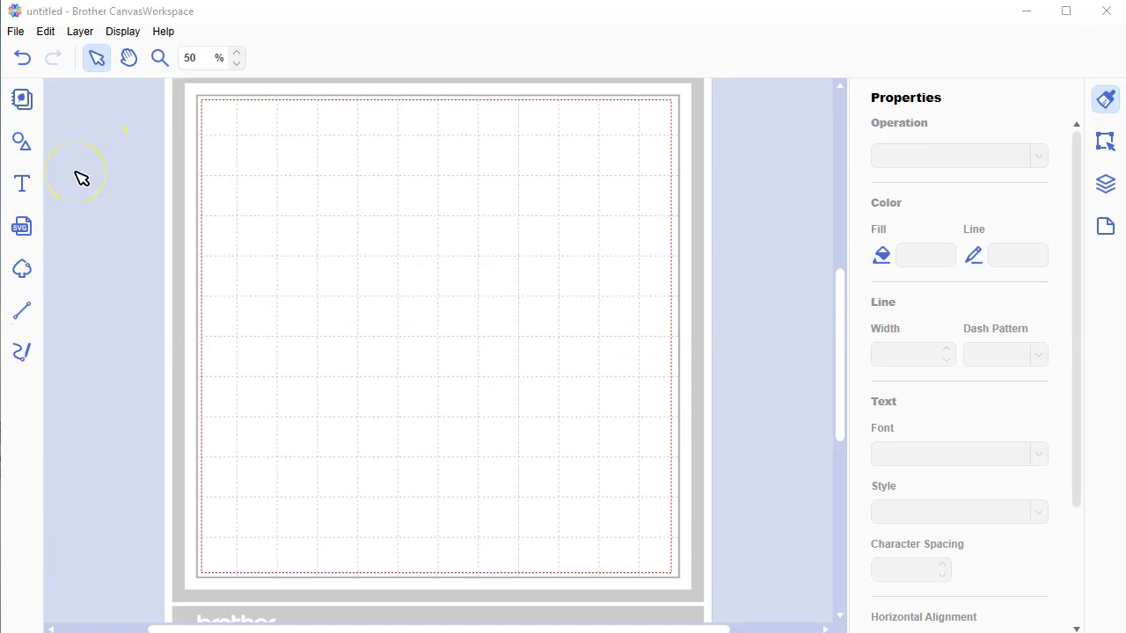
Add a capitalized first name as text in the Lobster font on the upper part of the mat.
click(30, 186)
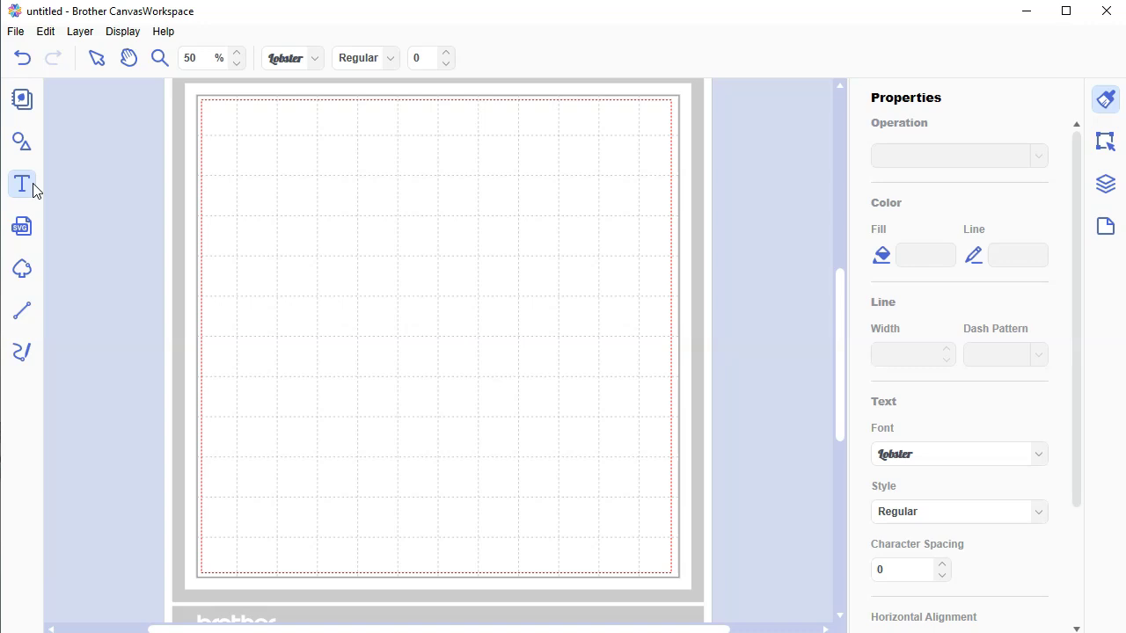
click(315, 58)
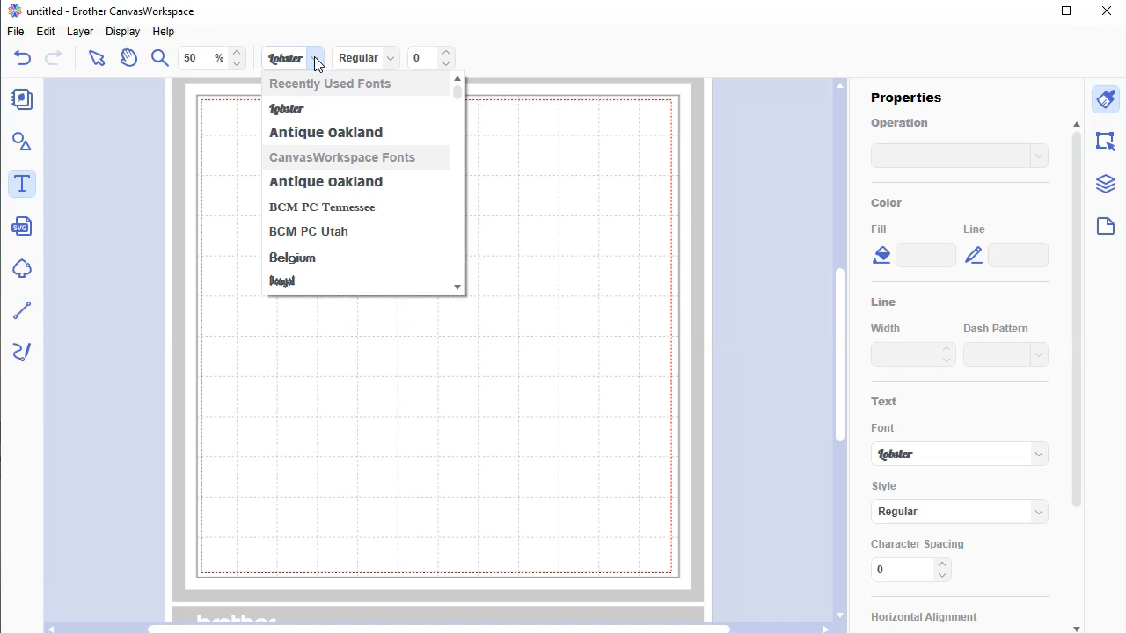
click(289, 109)
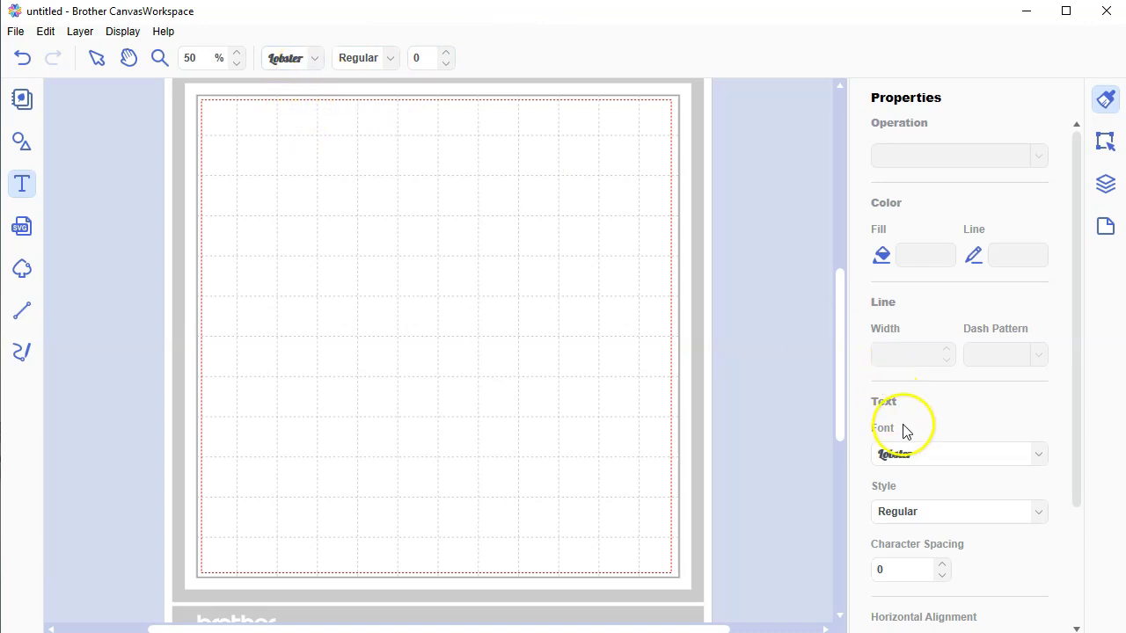
click(305, 252)
text(Cind)
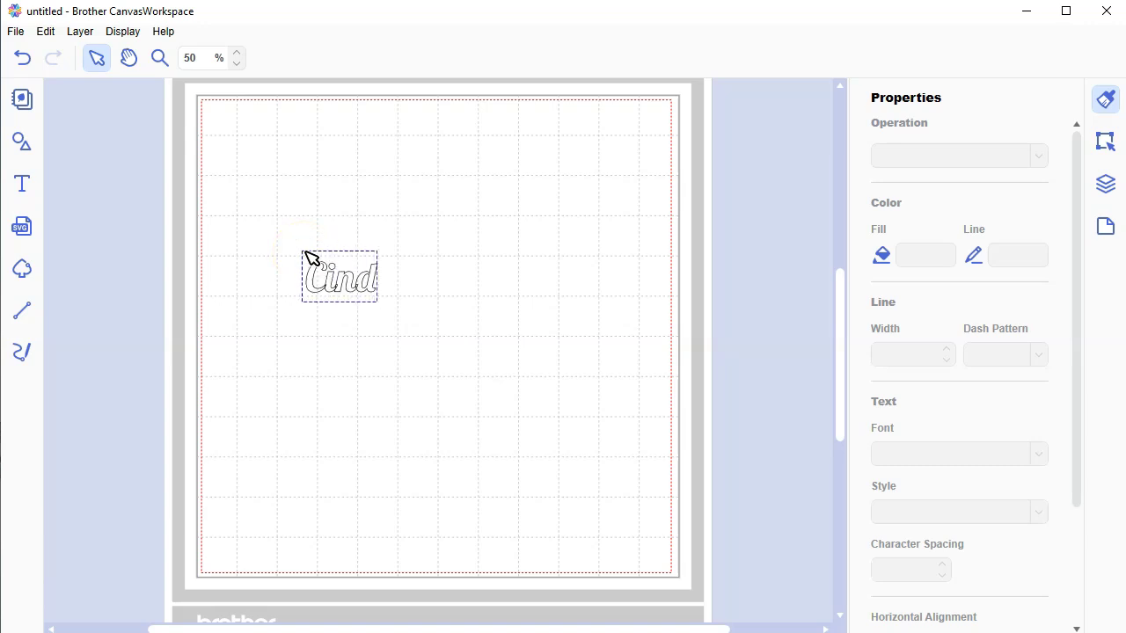
text(y)
Remove the capital initial from the name text, keeping only the lowercase letters that follow it.
click(361, 280)
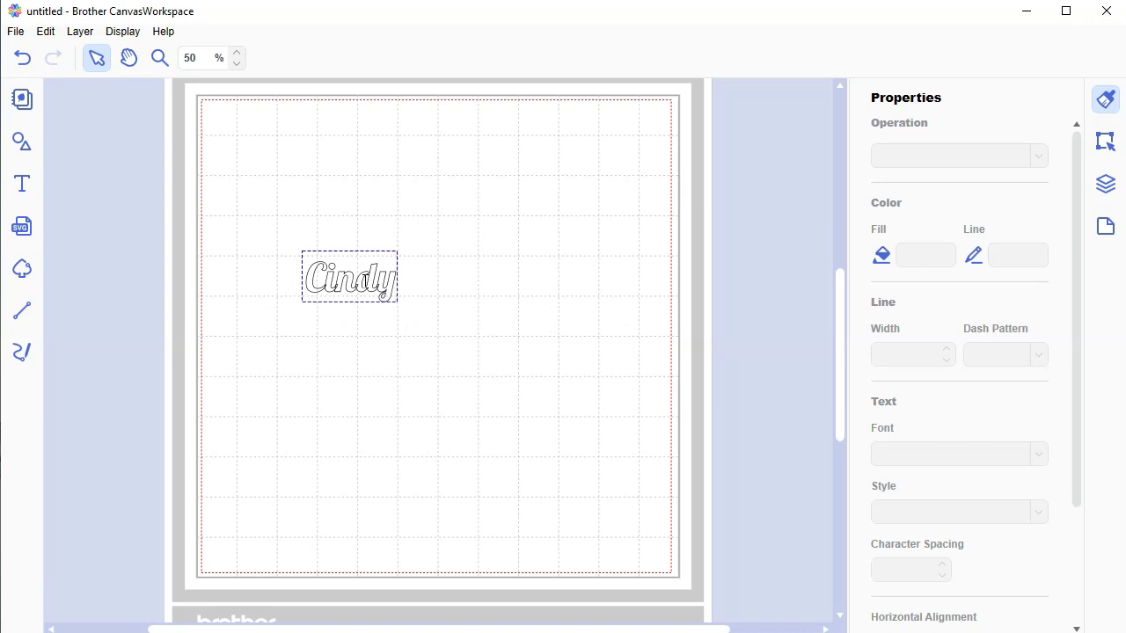
drag(316, 279, 303, 278)
text(c)
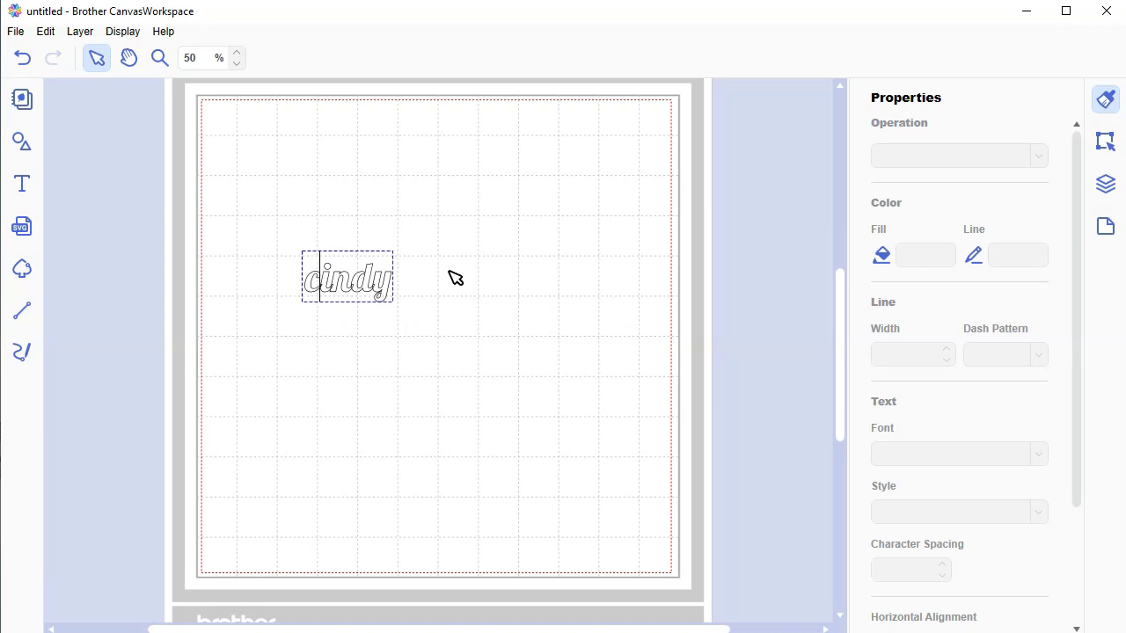
key(BackSpace)
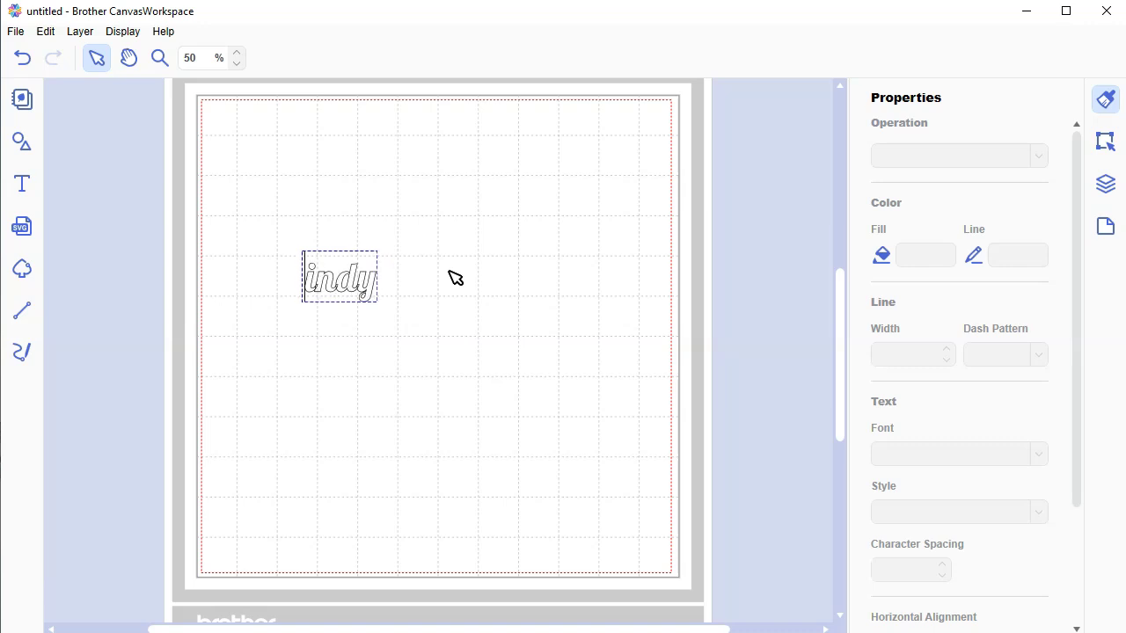
Weld the remaining lowercase letters into one shape and place it enlarged in the upper part of the mat.
click(373, 248)
click(389, 299)
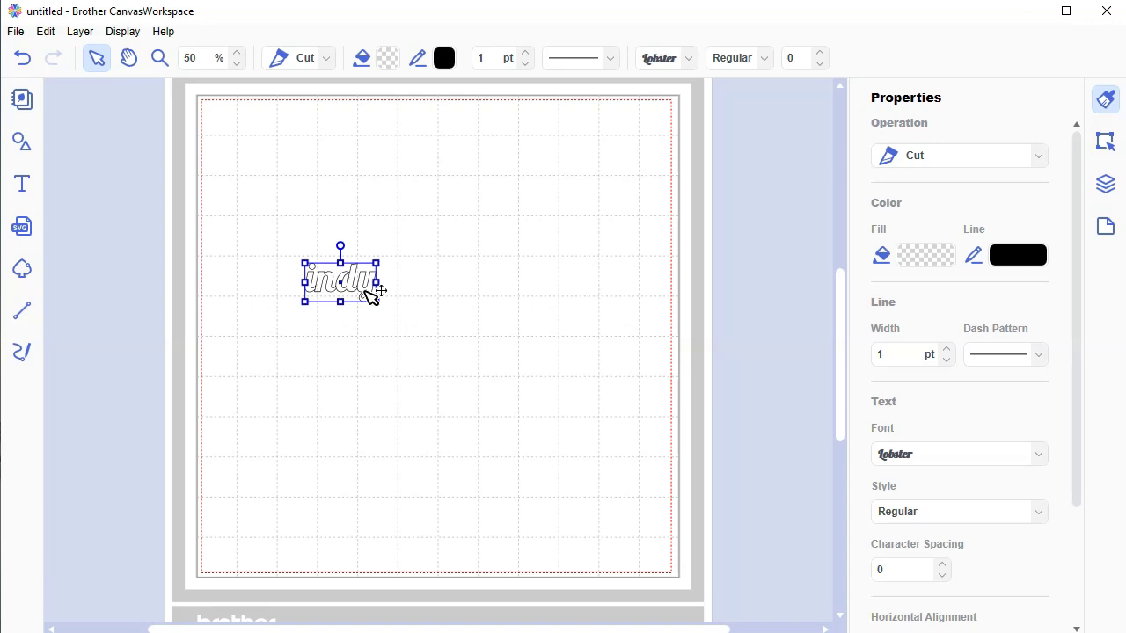
click(45, 32)
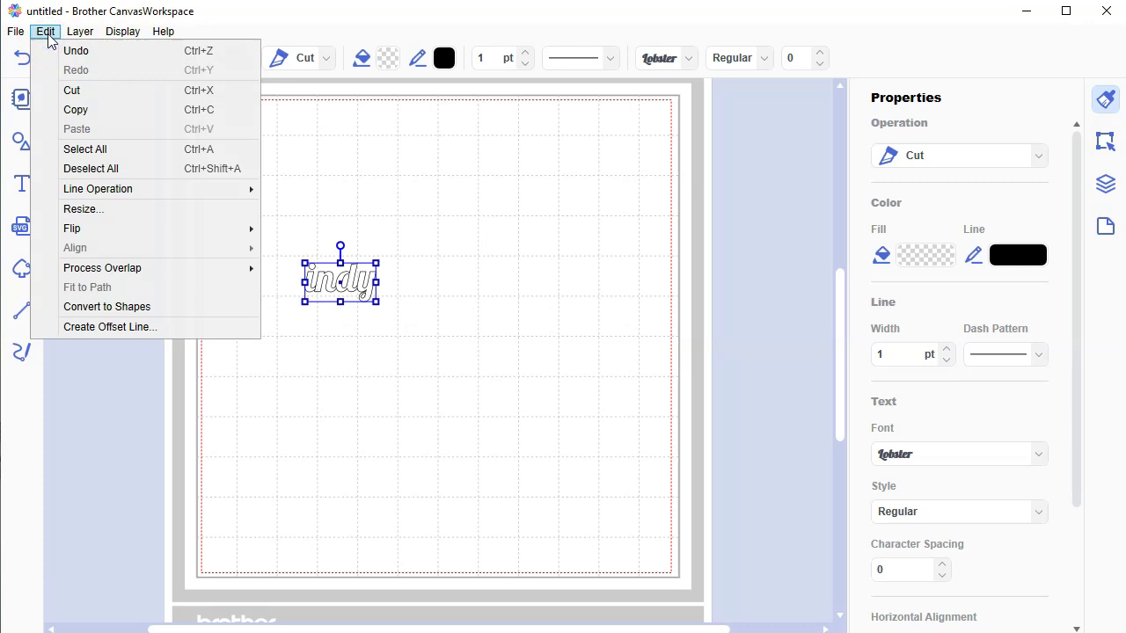
mouse_move(172, 276)
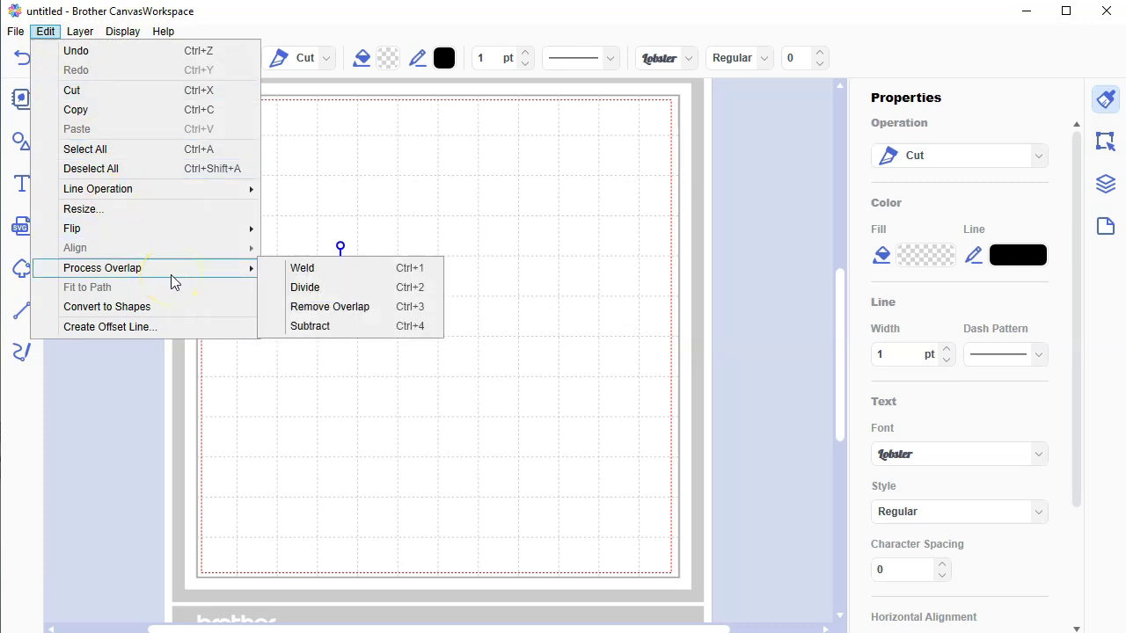
click(284, 269)
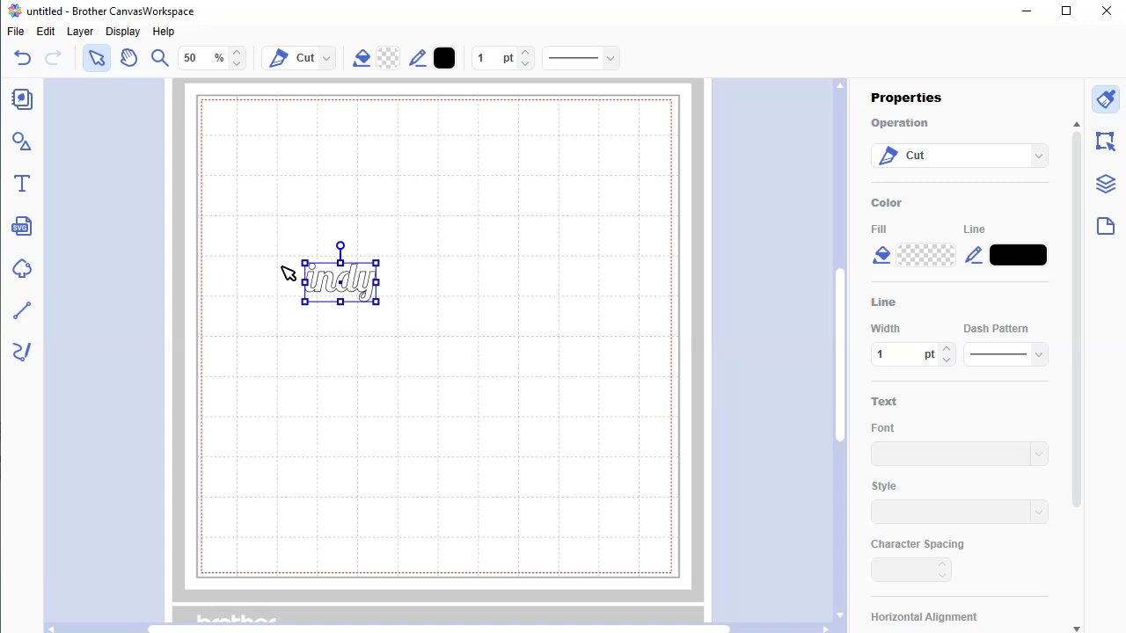
drag(375, 300, 558, 497)
drag(537, 366, 567, 251)
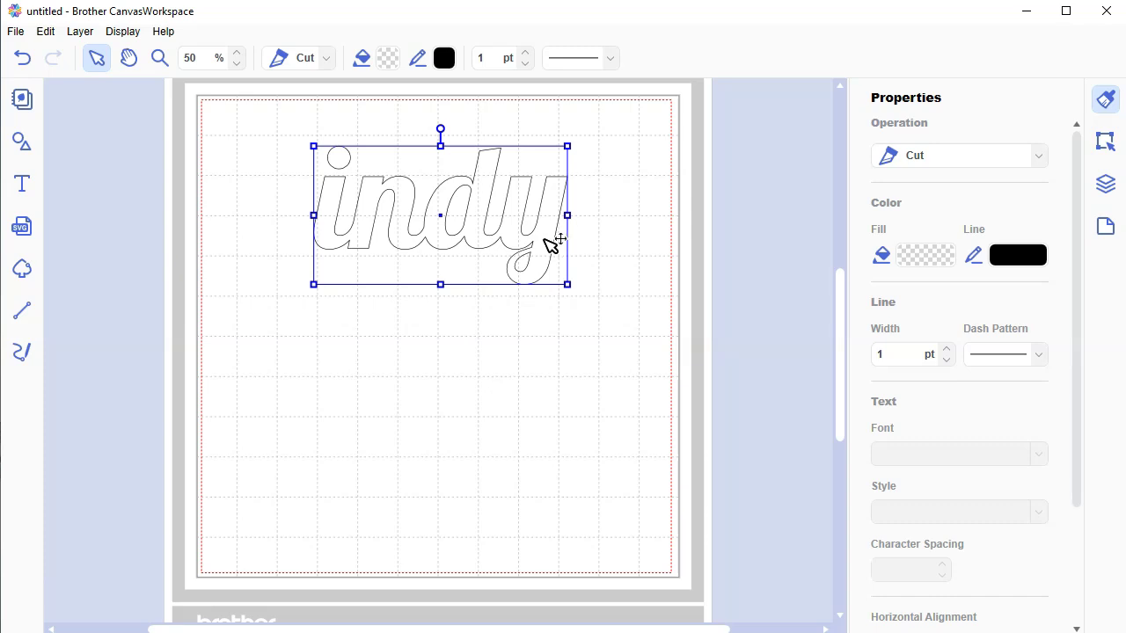
Add the complete first name as Lobster text below the welded letters and enlarge it to a similar size.
click(22, 184)
click(358, 321)
text(Cindy)
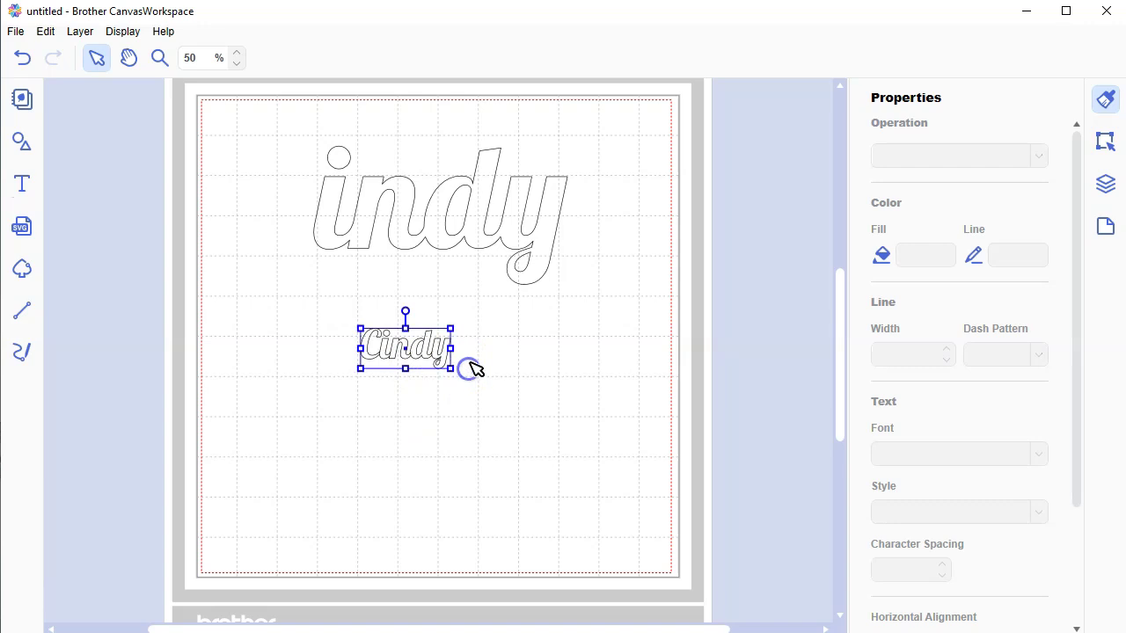
key(Escape)
drag(455, 368, 650, 549)
drag(590, 433, 515, 404)
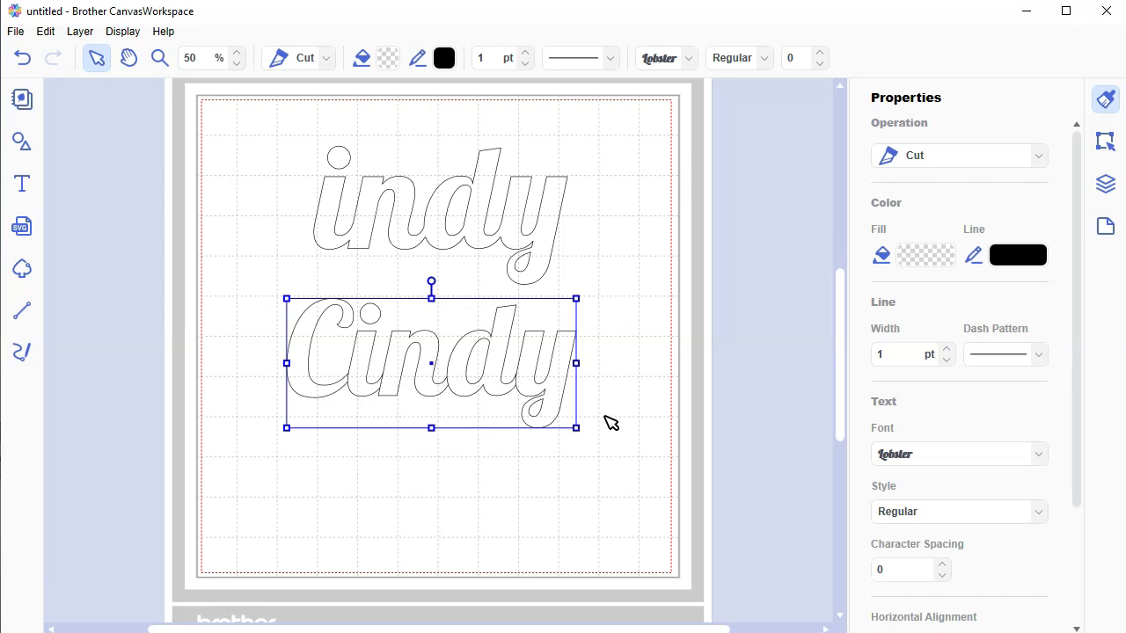
Delete the complete name text below the welded letters.
click(581, 416)
key(Delete)
click(537, 379)
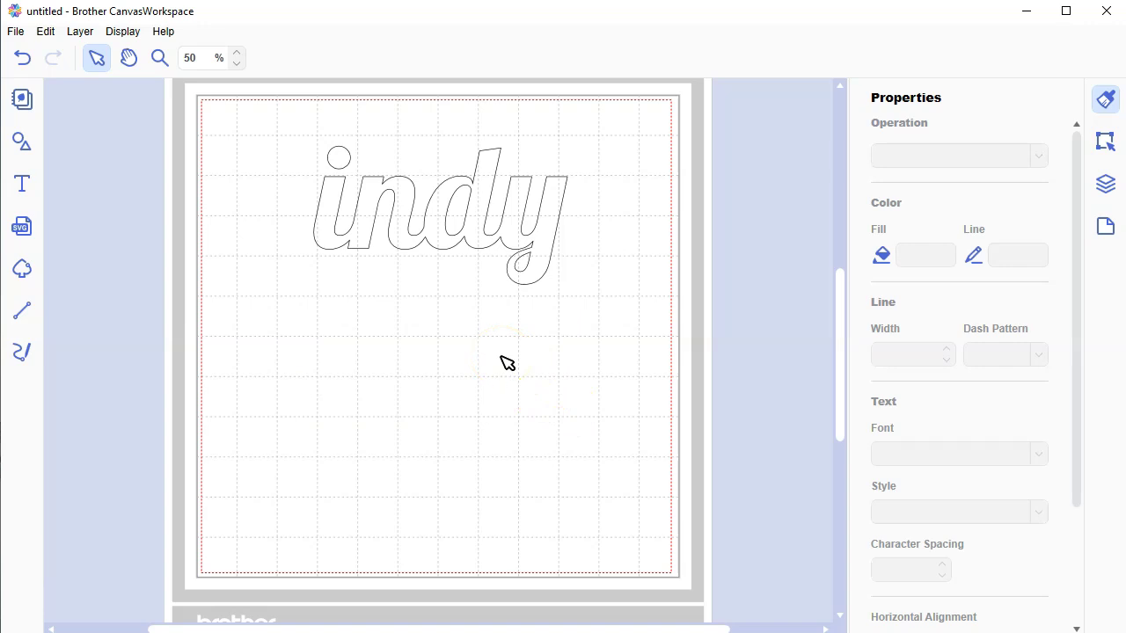
click(391, 362)
click(299, 309)
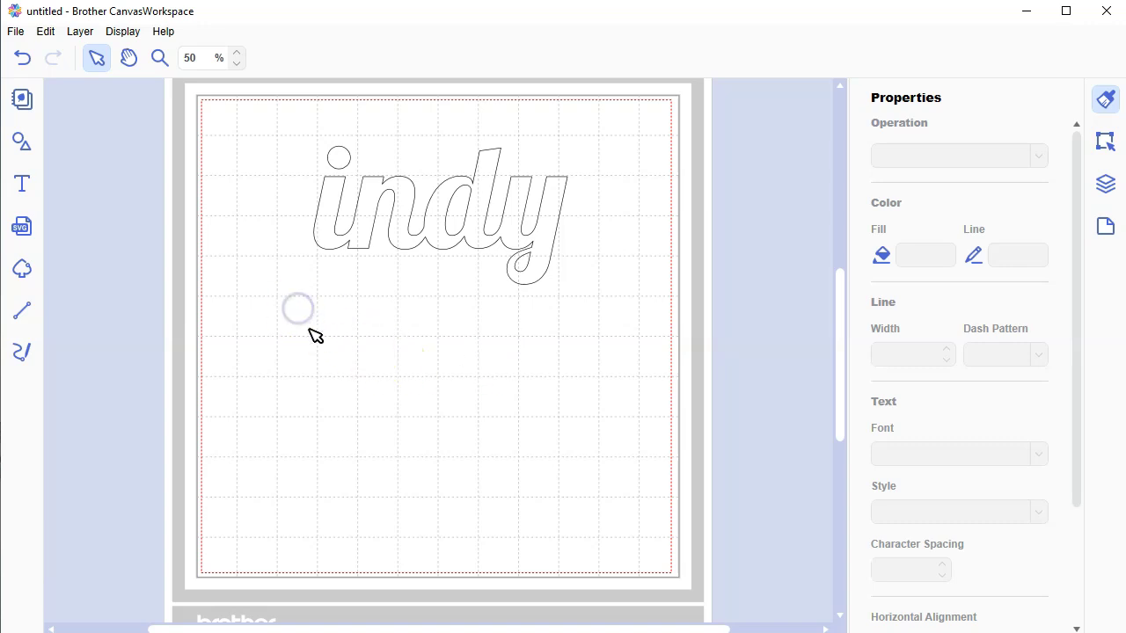
click(246, 322)
Add the name's capital initial as separate Lobster text below the welded letters and enlarge it well beyond their height.
click(22, 184)
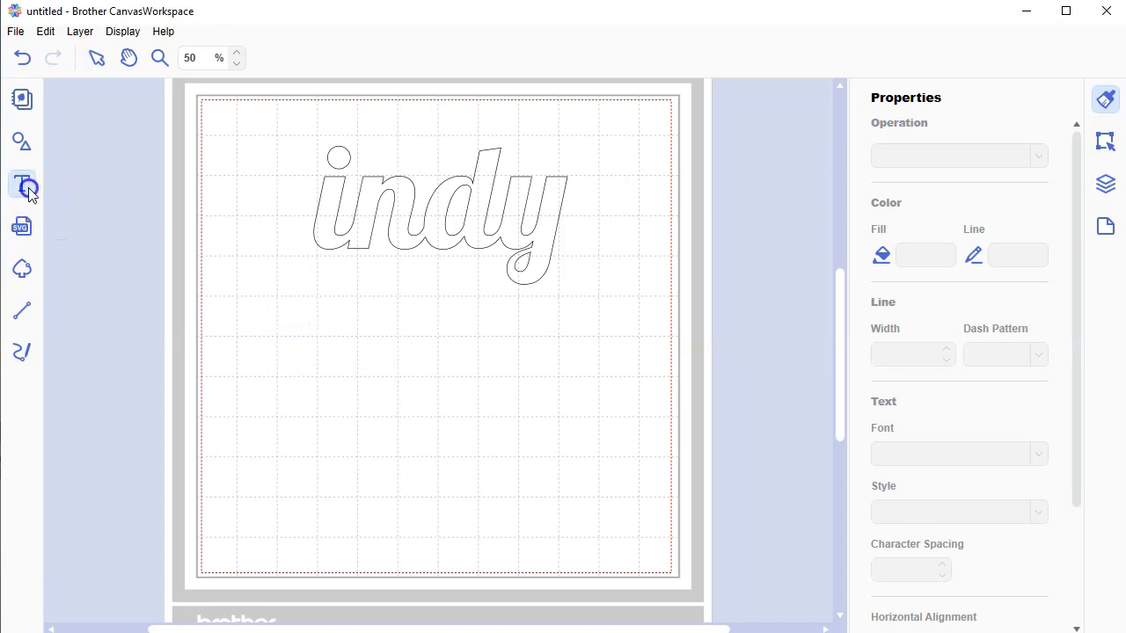
click(244, 315)
text(c)
click(334, 357)
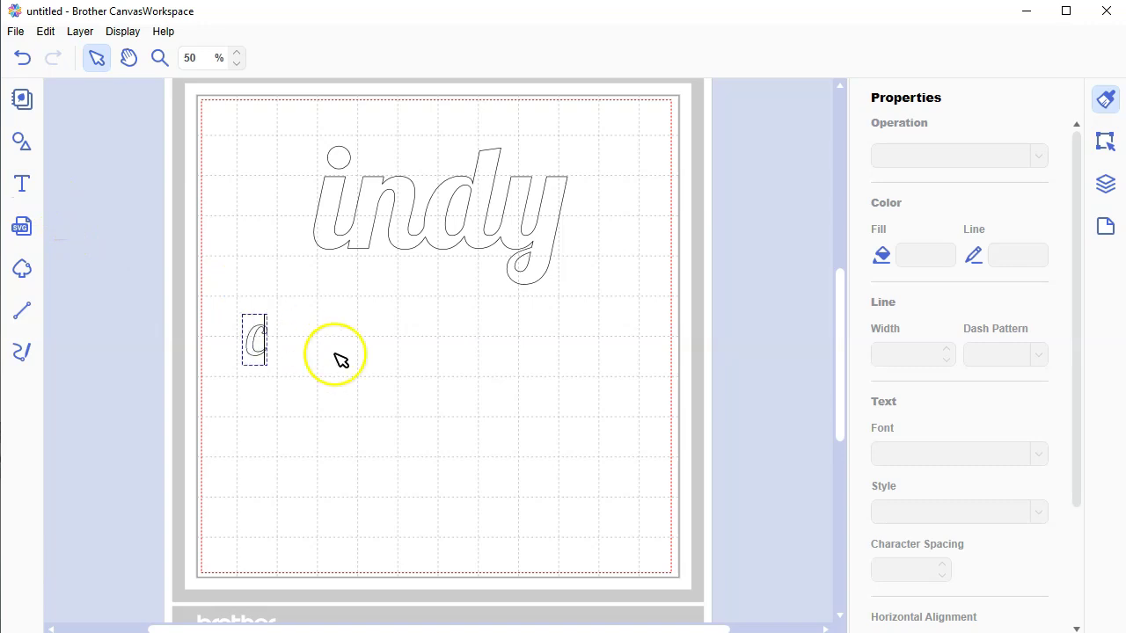
click(427, 446)
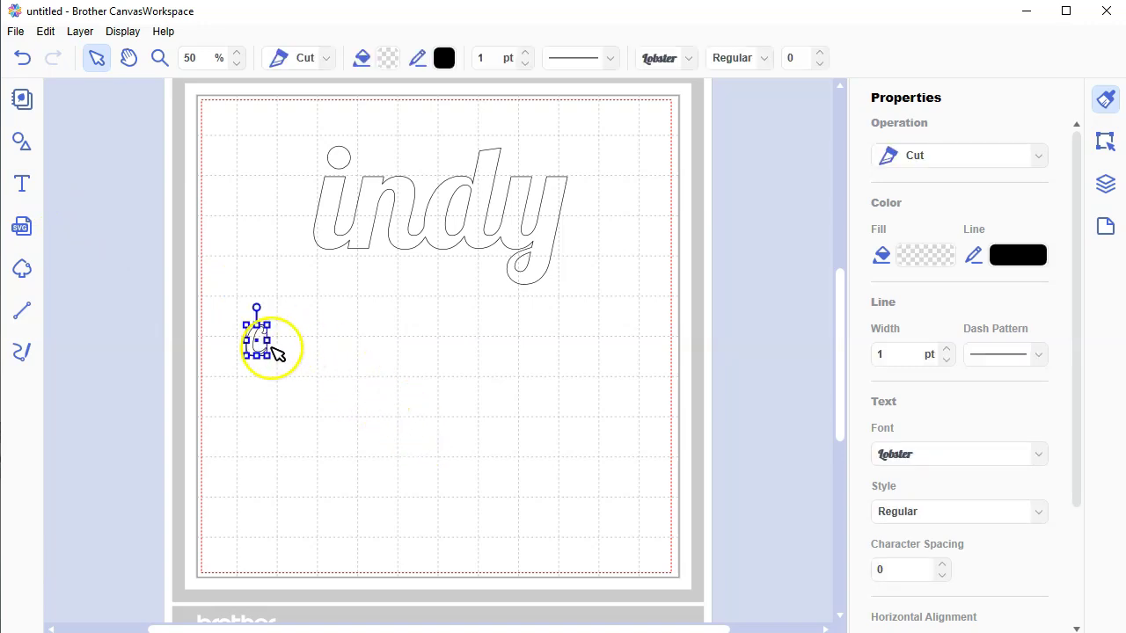
drag(276, 373, 387, 497)
click(507, 516)
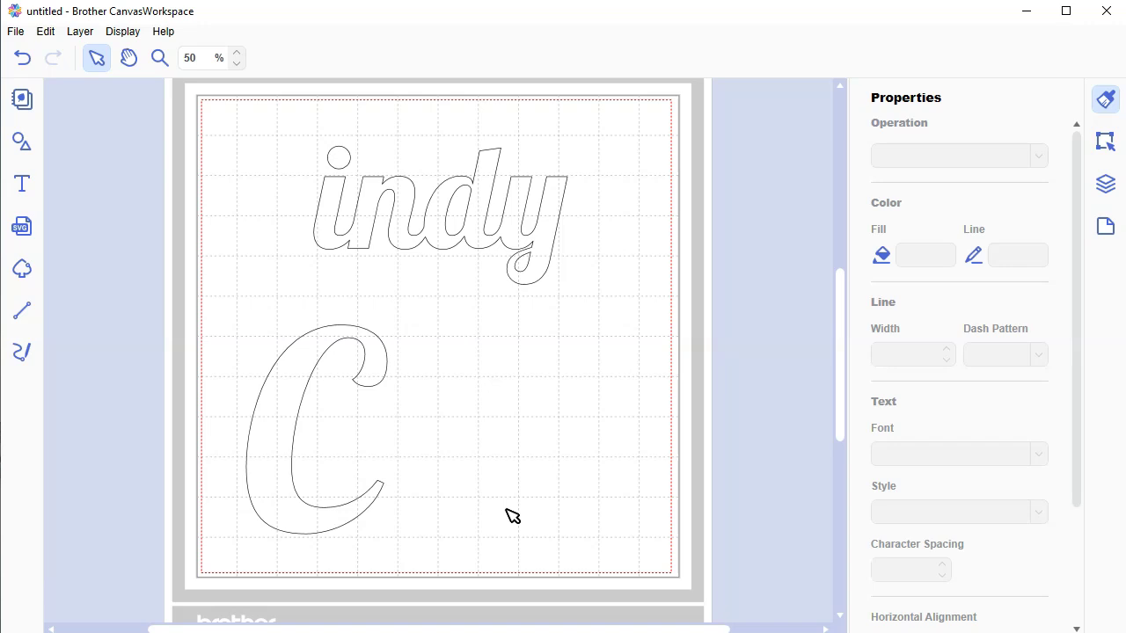
Move the welded lowercase letters beside the large initial so the first letter overlaps the initial's lower end.
drag(463, 221, 535, 496)
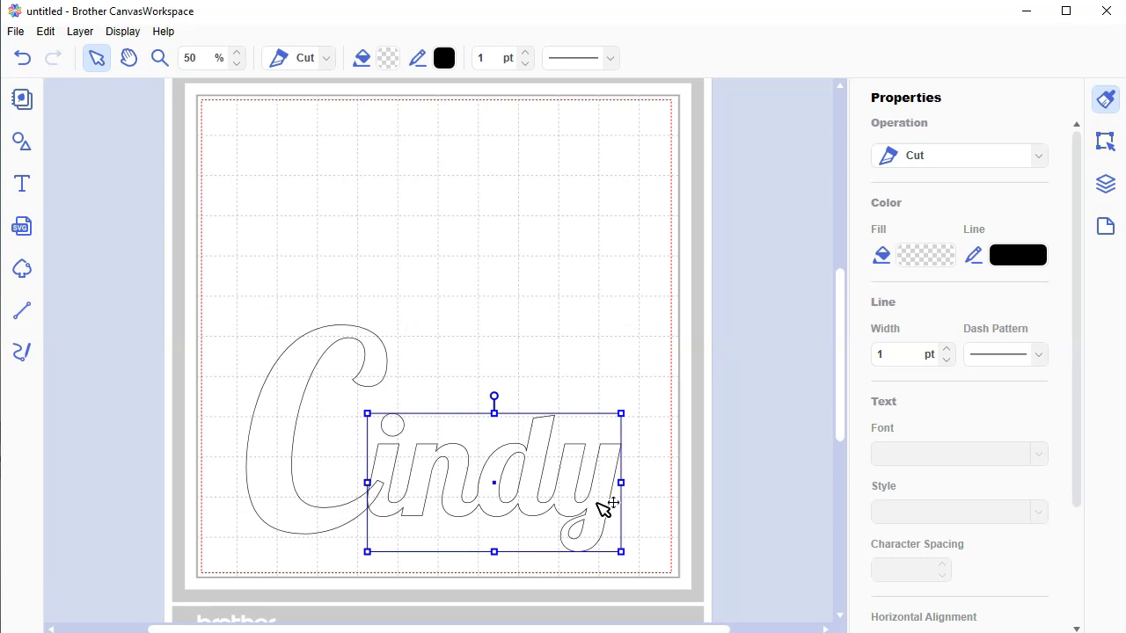
drag(603, 509, 589, 502)
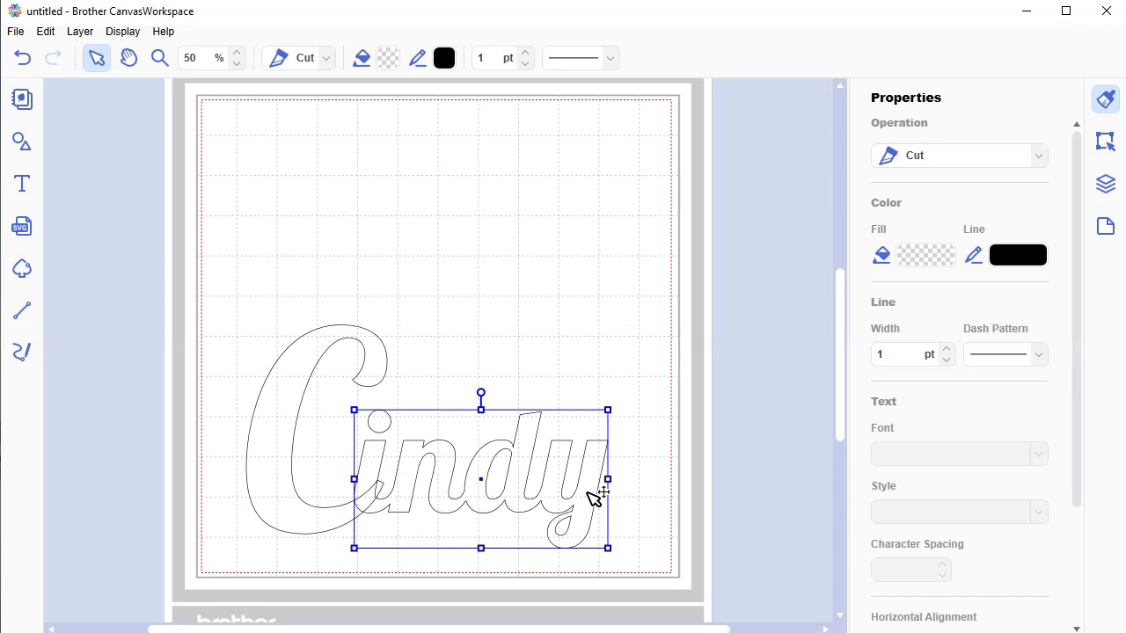
drag(543, 495, 559, 495)
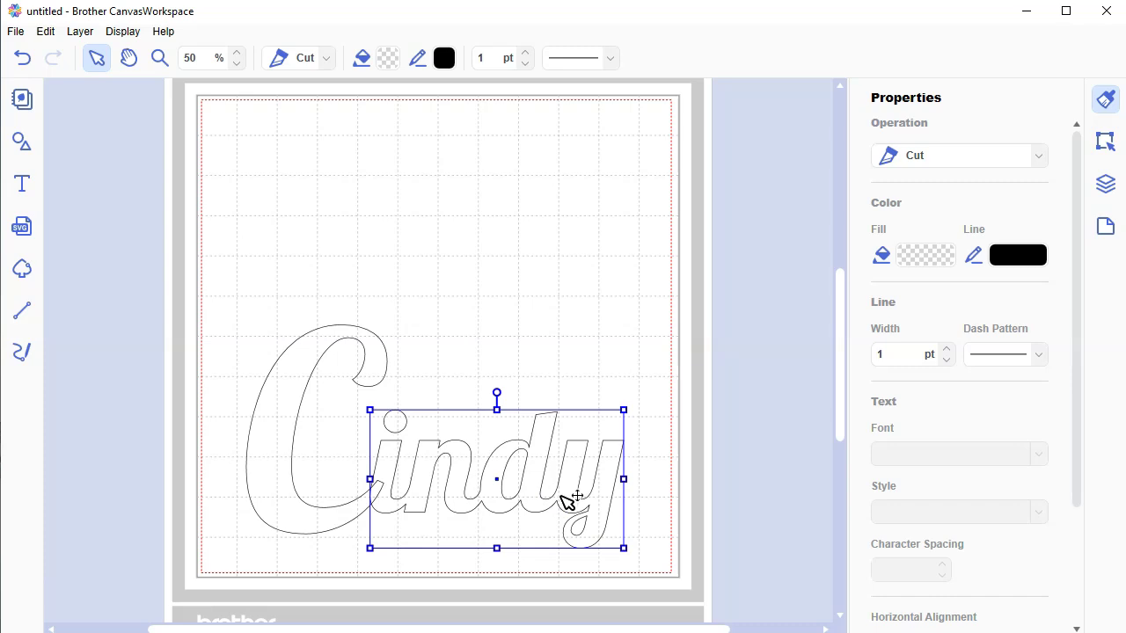
Shrink the capital initial and reposition it so its lower end overlaps the first lowercase letter.
click(324, 345)
drag(246, 326, 284, 412)
drag(307, 455, 302, 443)
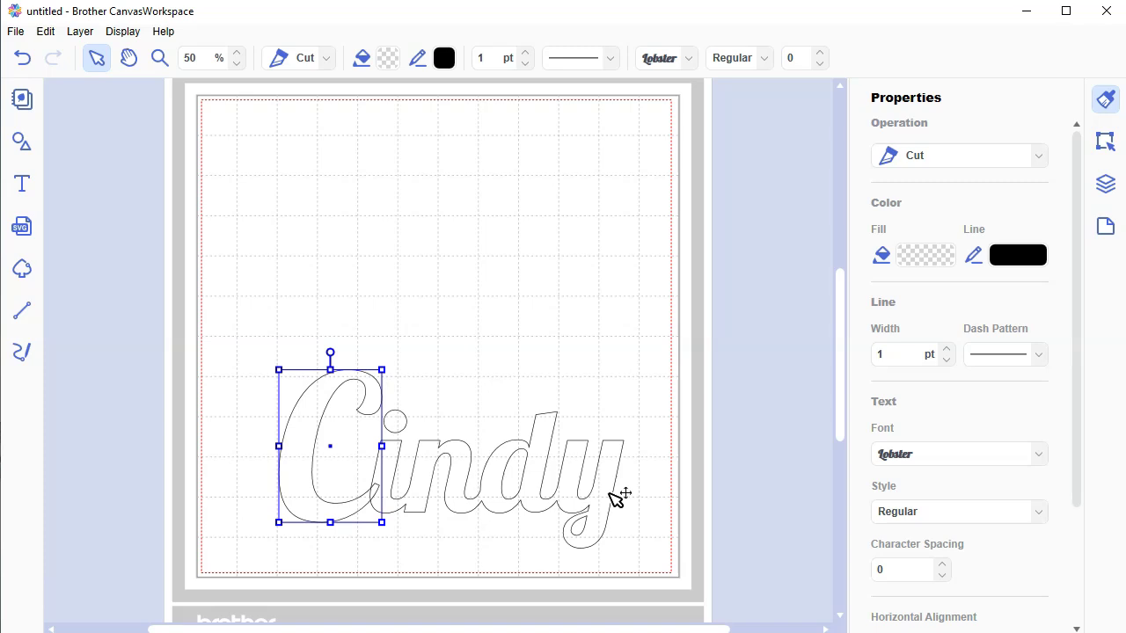
Select the initial and the lowercase letters together and weld them into one shape.
click(642, 551)
drag(651, 564, 223, 315)
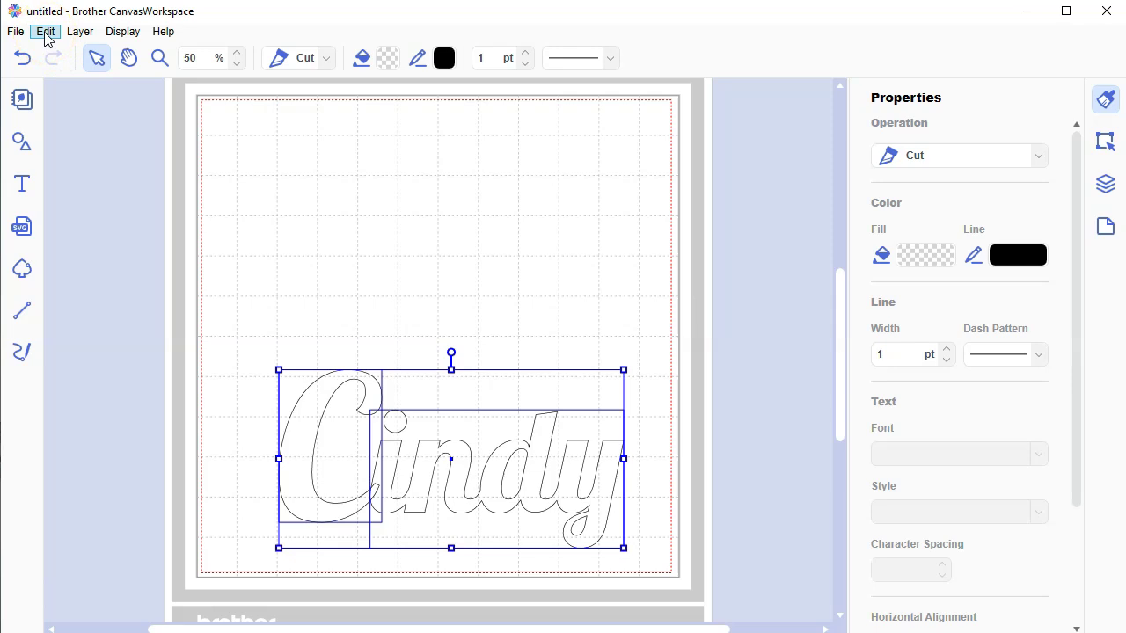
click(46, 35)
mouse_move(161, 268)
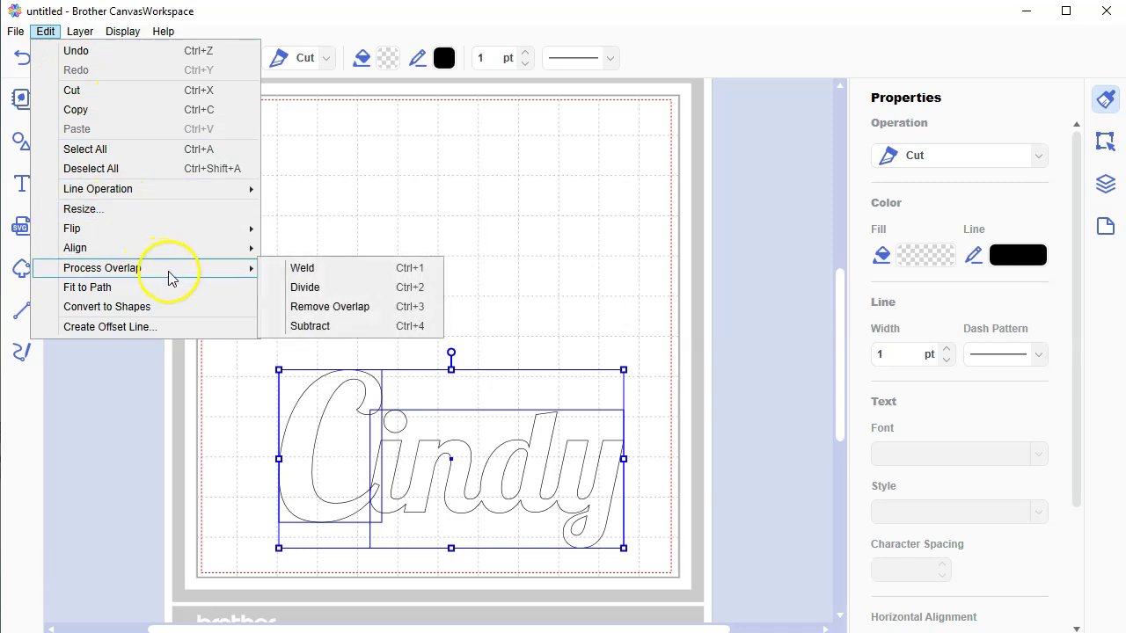
click(357, 274)
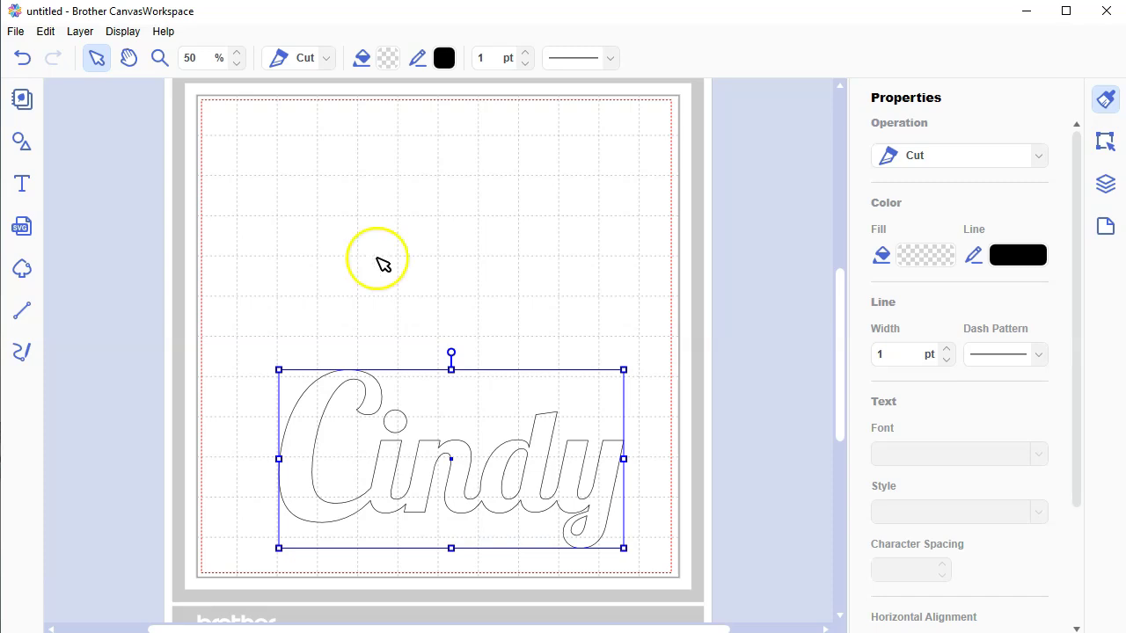
Shrink the welded name to about 5.27 by 2.73 inches and move it to the upper part of the mat.
click(1114, 144)
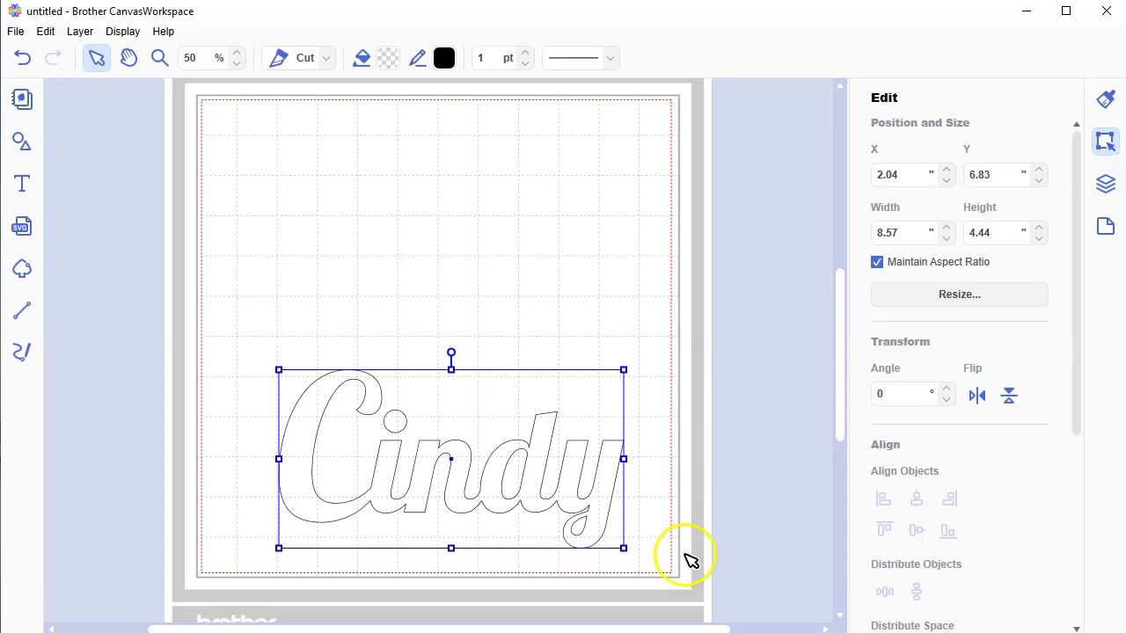
drag(623, 548, 490, 480)
drag(460, 444, 524, 221)
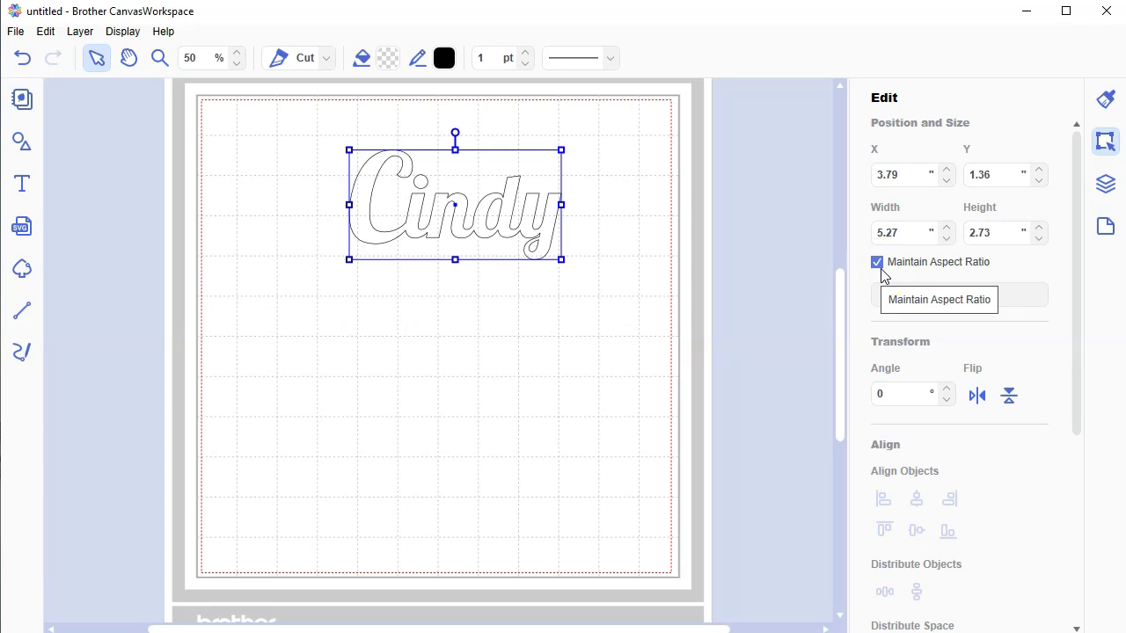
Set the welded name's height to 2.5 inches with the aspect ratio maintained.
click(970, 236)
text(2.5)
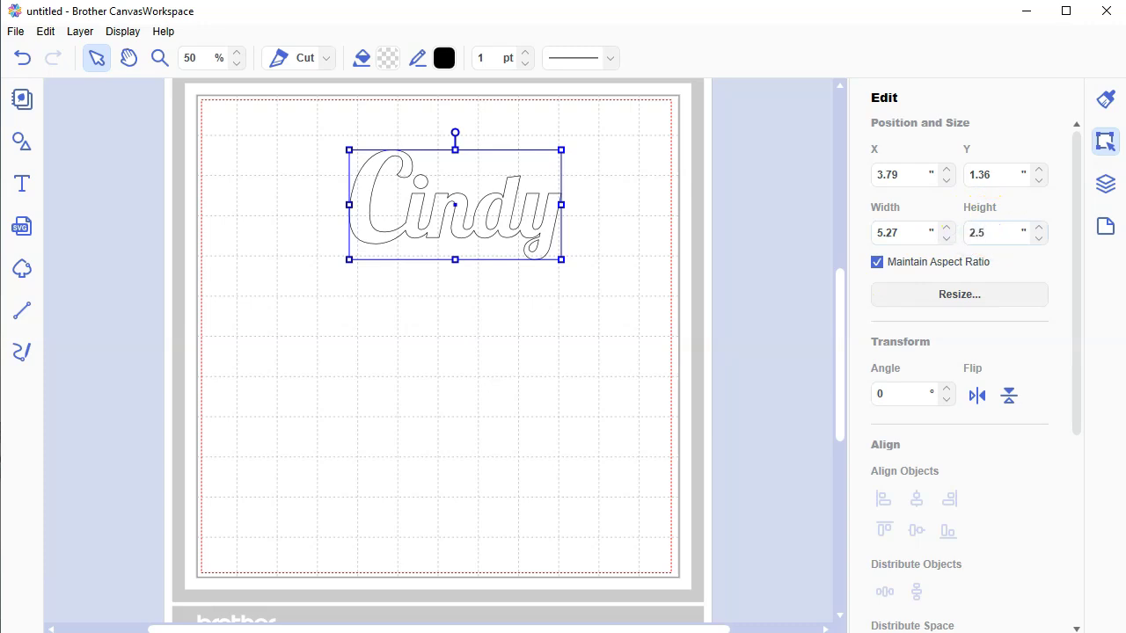
key(Return)
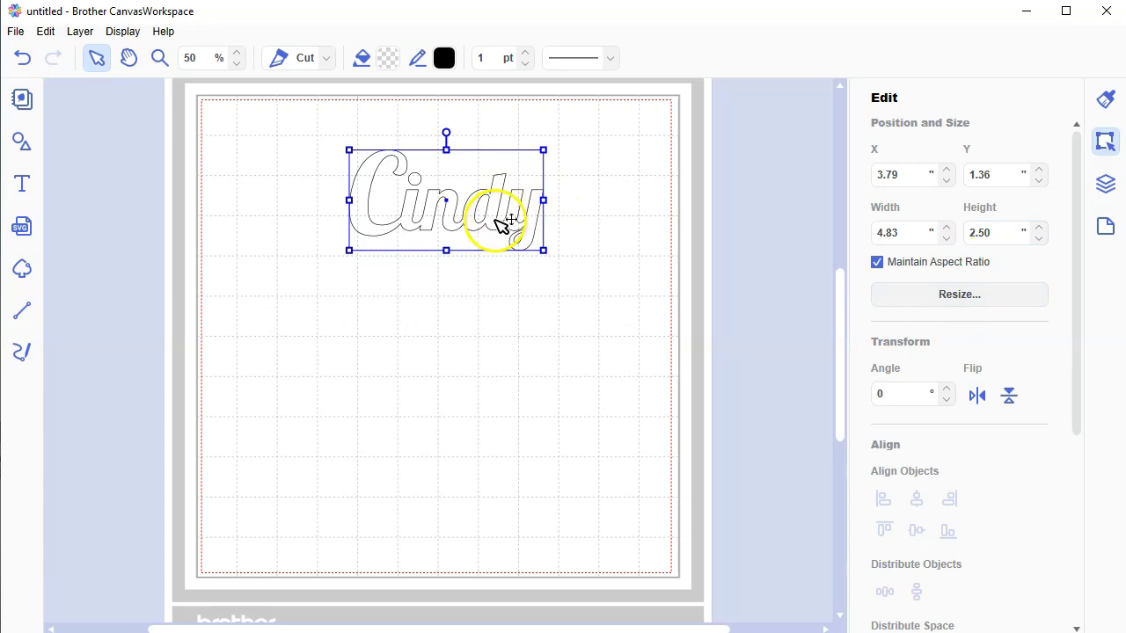
click(498, 223)
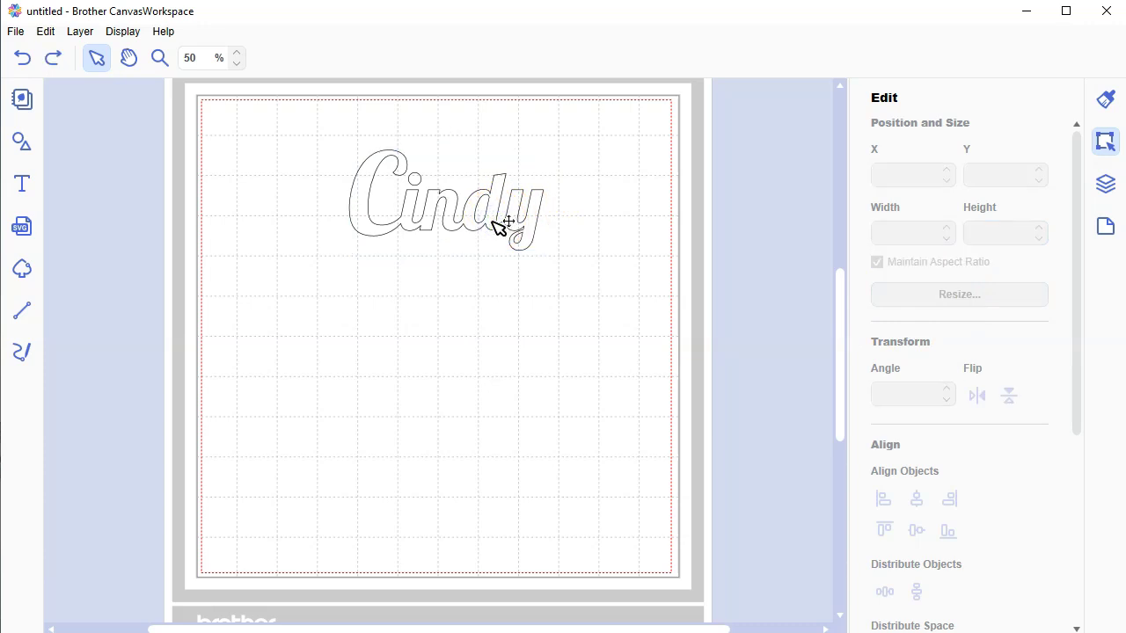
Move the welded name into the upper-left corner of the mat's cutting area and deselect it.
drag(496, 225, 366, 171)
click(484, 173)
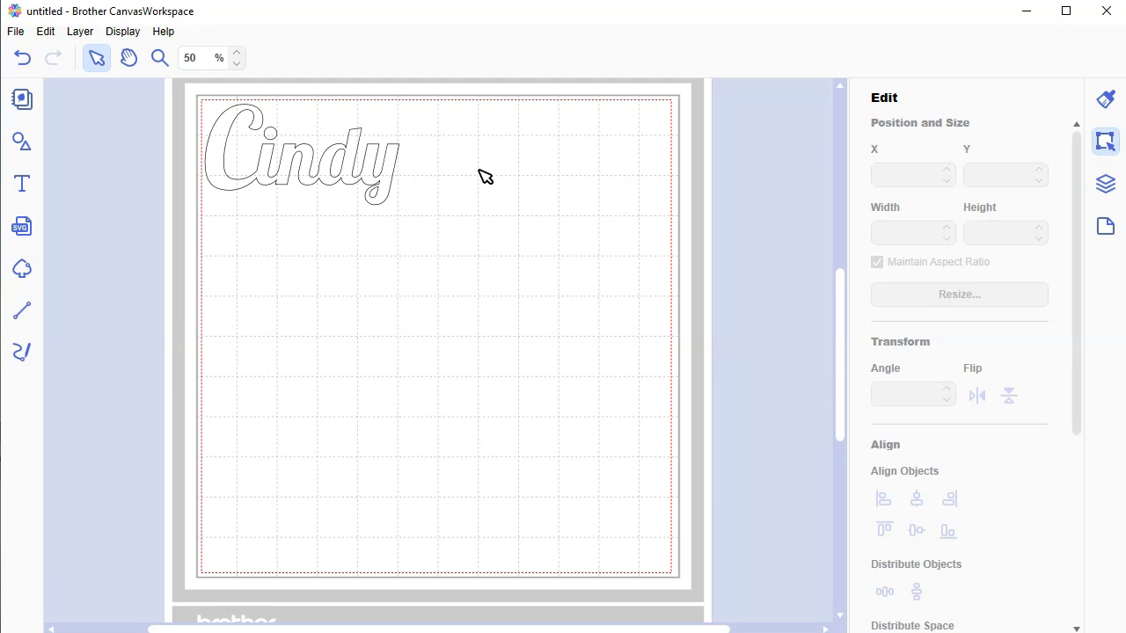
Save the project as a CWPRJ file named after the design's first name in the Canvas_Workspace folder, replacing the existing file.
click(11, 30)
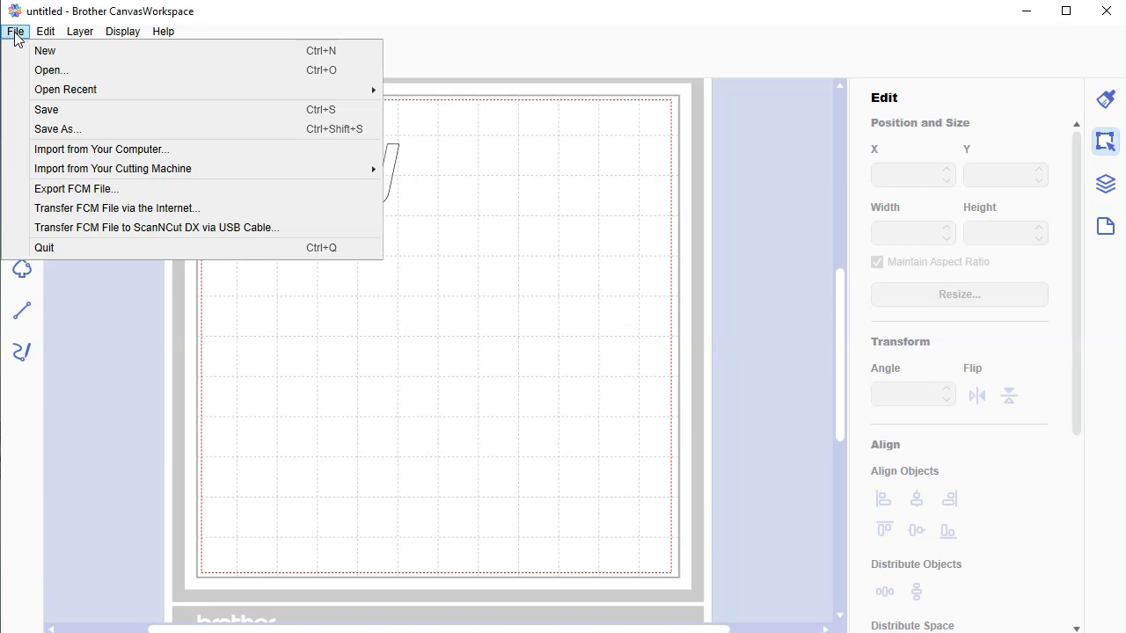
click(15, 31)
click(45, 31)
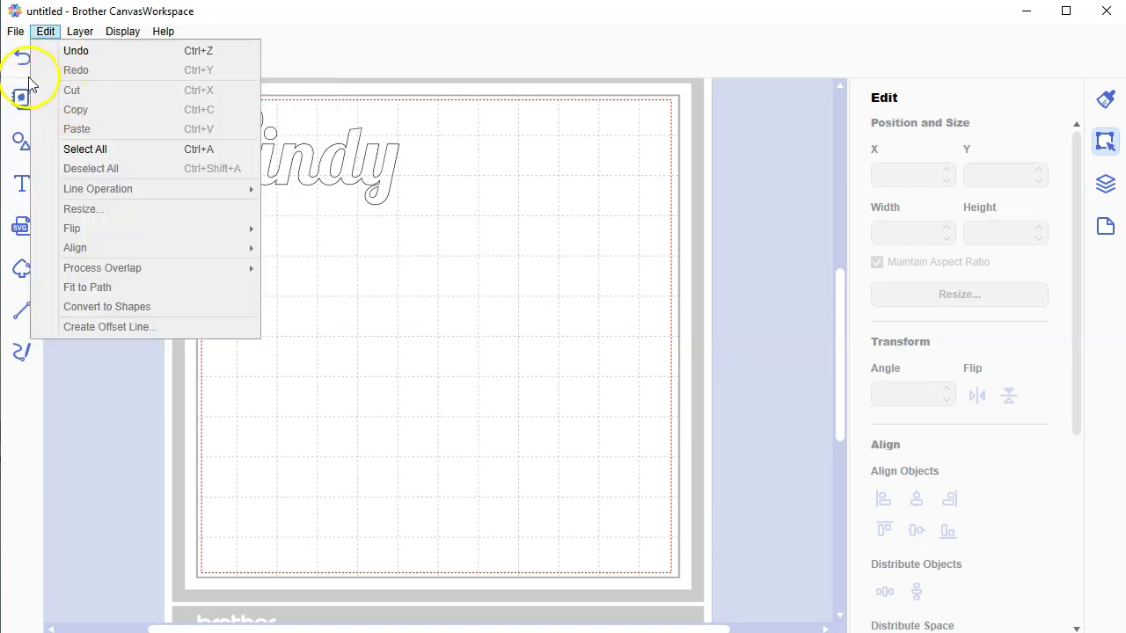
mouse_move(16, 32)
click(49, 108)
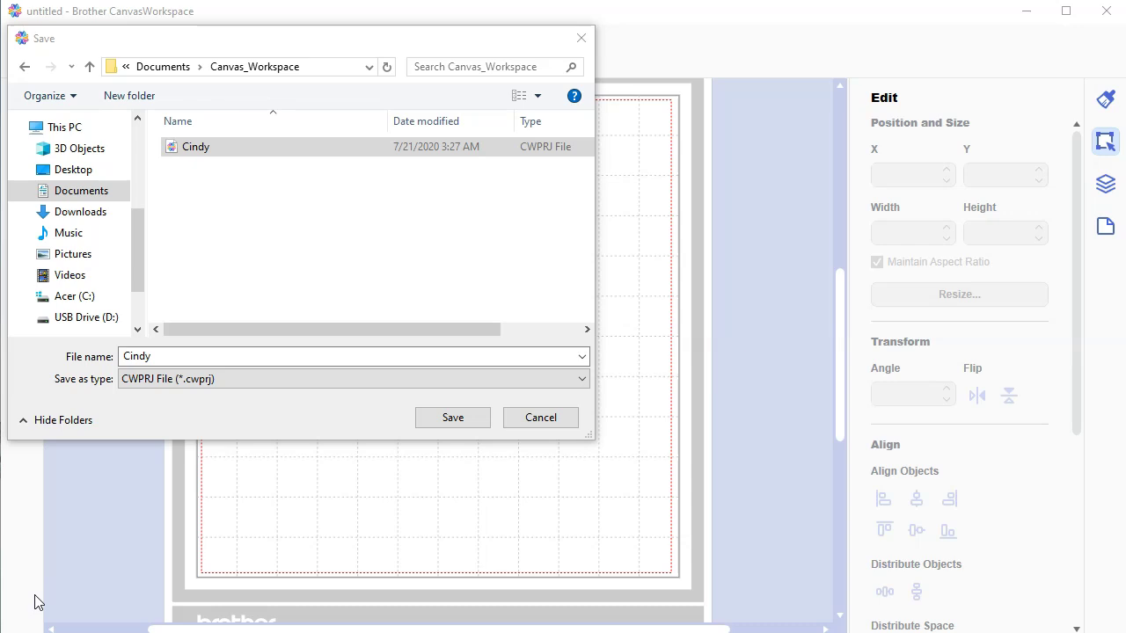
click(458, 420)
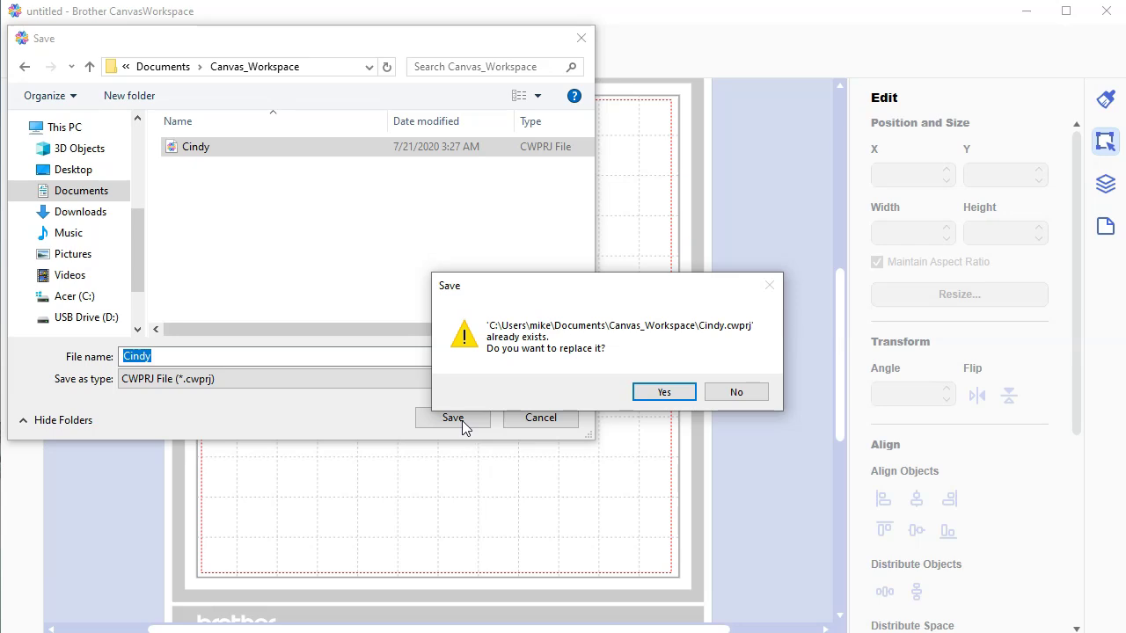
click(661, 393)
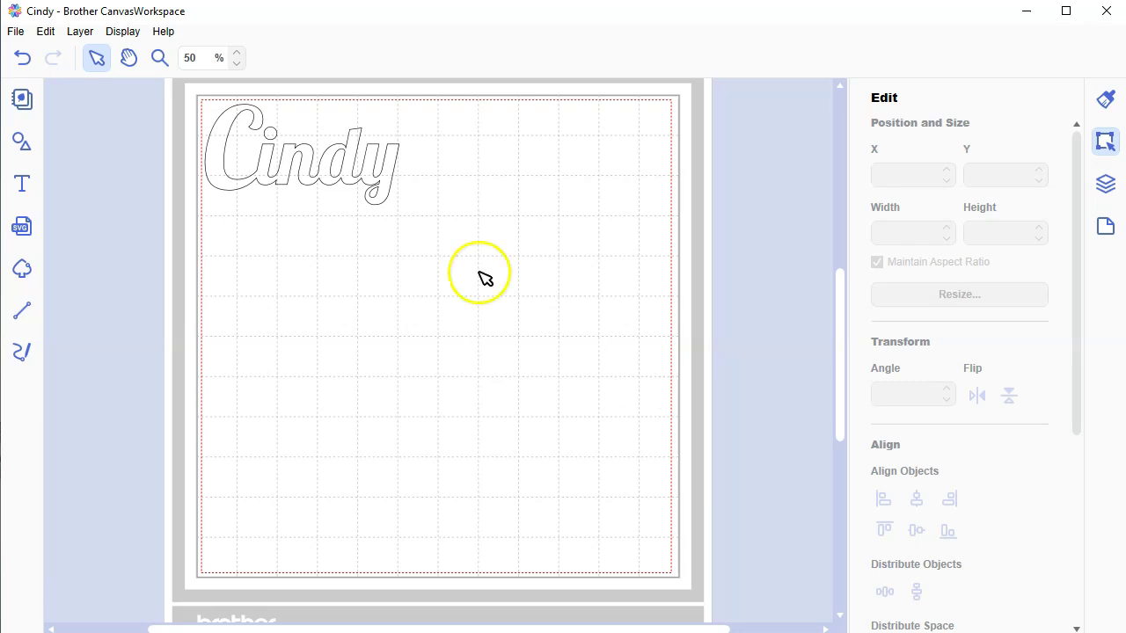
Start exporting the welded name design as an FCM file.
click(16, 32)
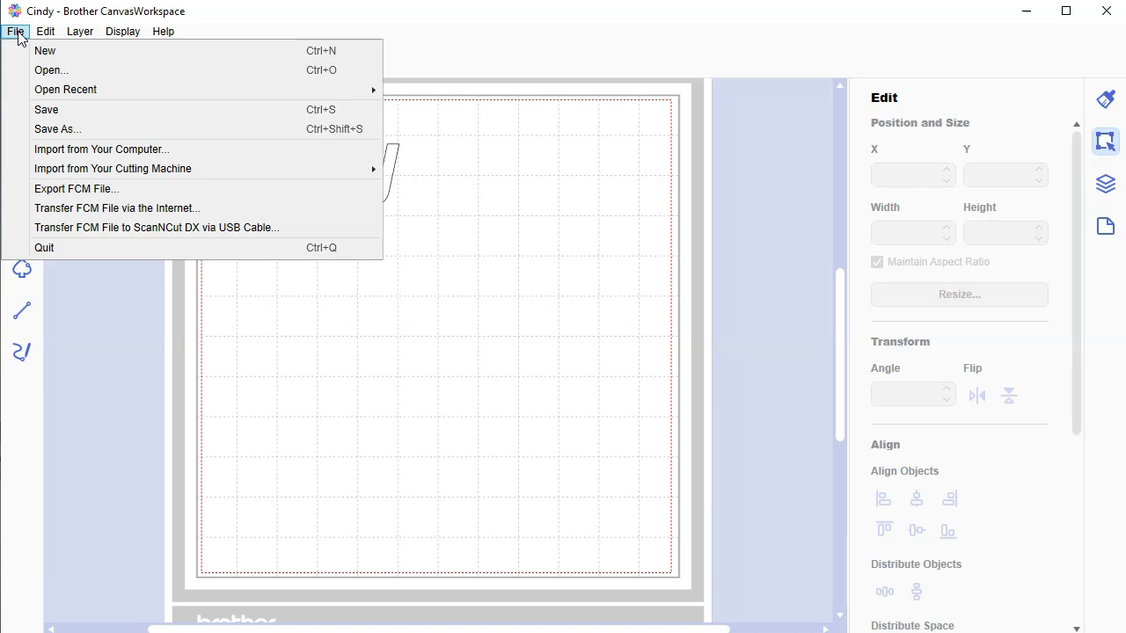
click(126, 188)
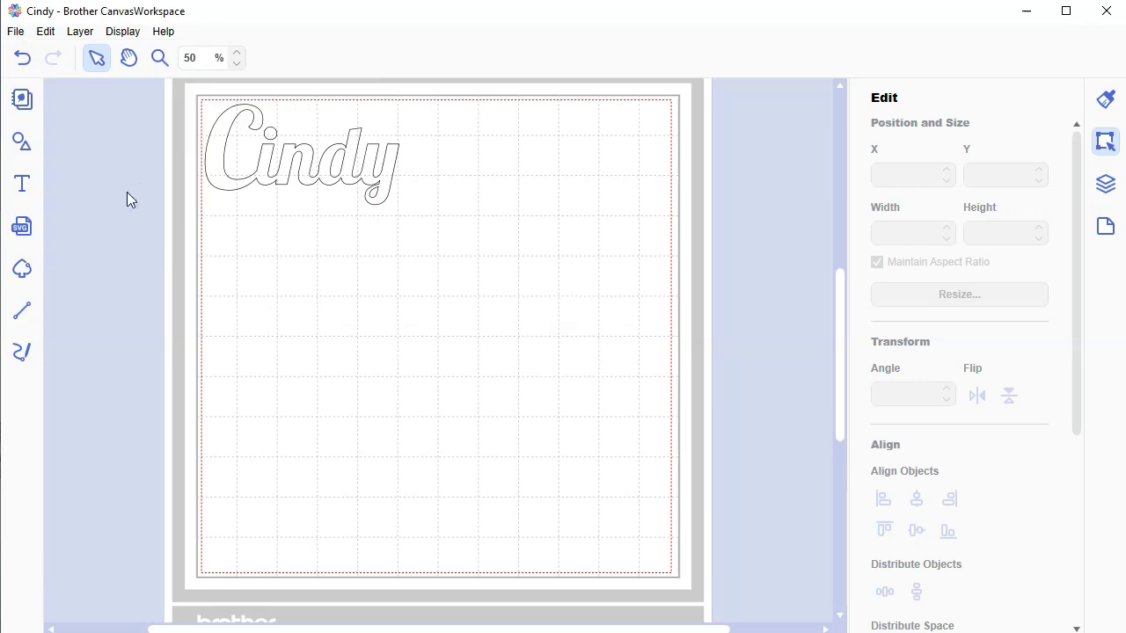